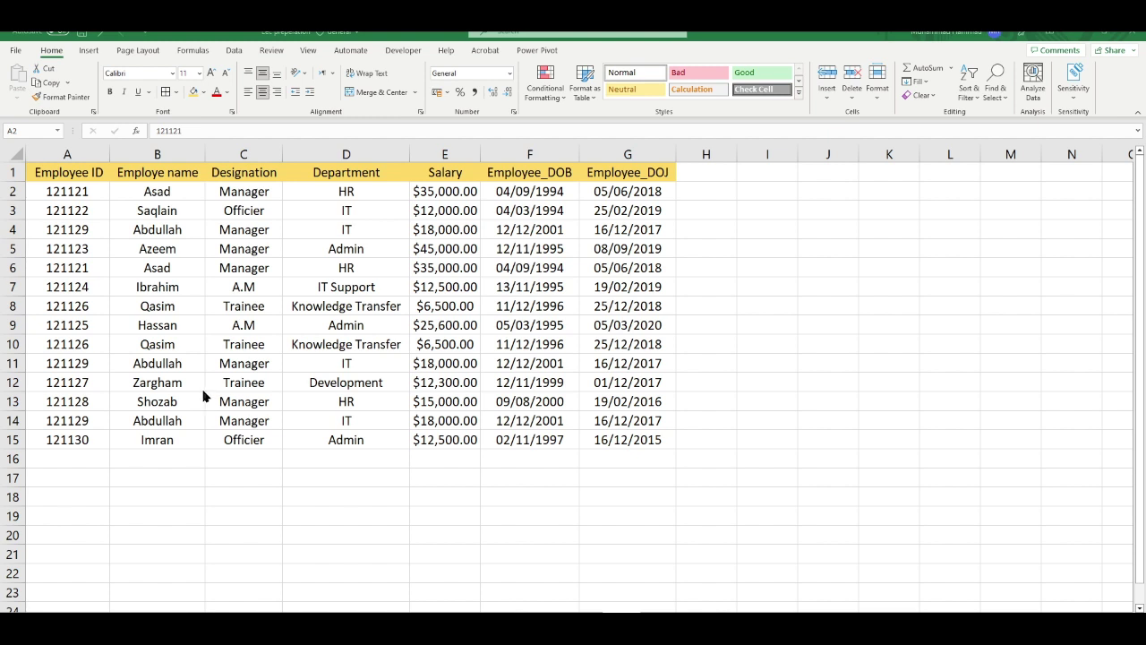
Preview a duplicate-values highlight on the Employee IDs in yellow and green fills, then cancel it
left_click(767, 286)
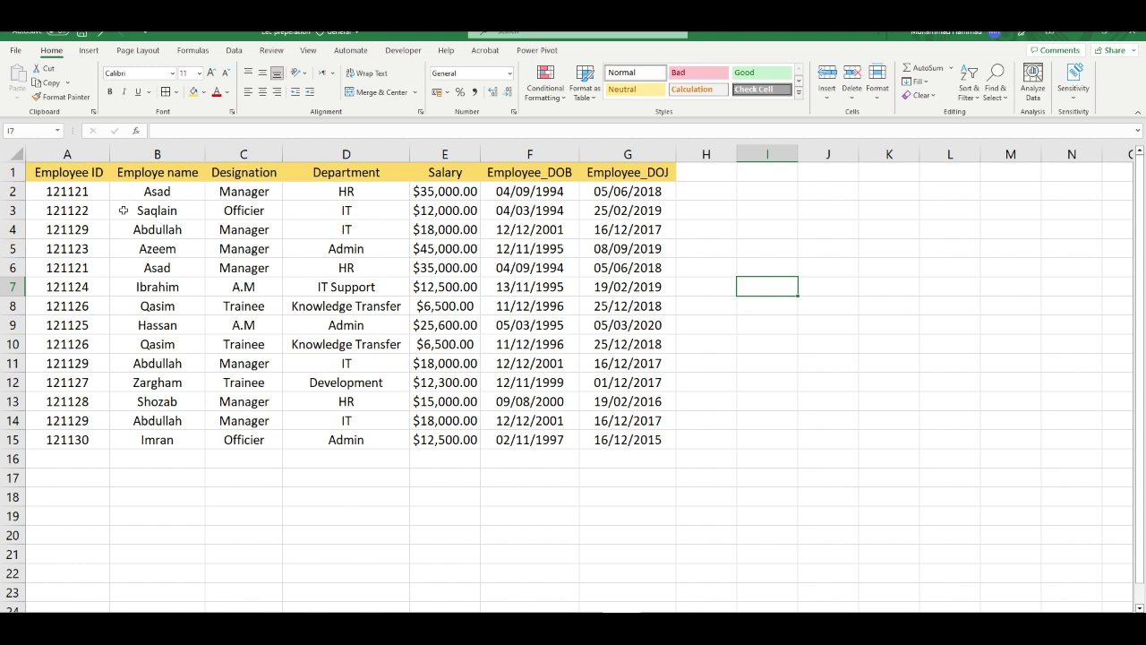
left_click_drag(69, 191, 54, 439)
left_click(546, 90)
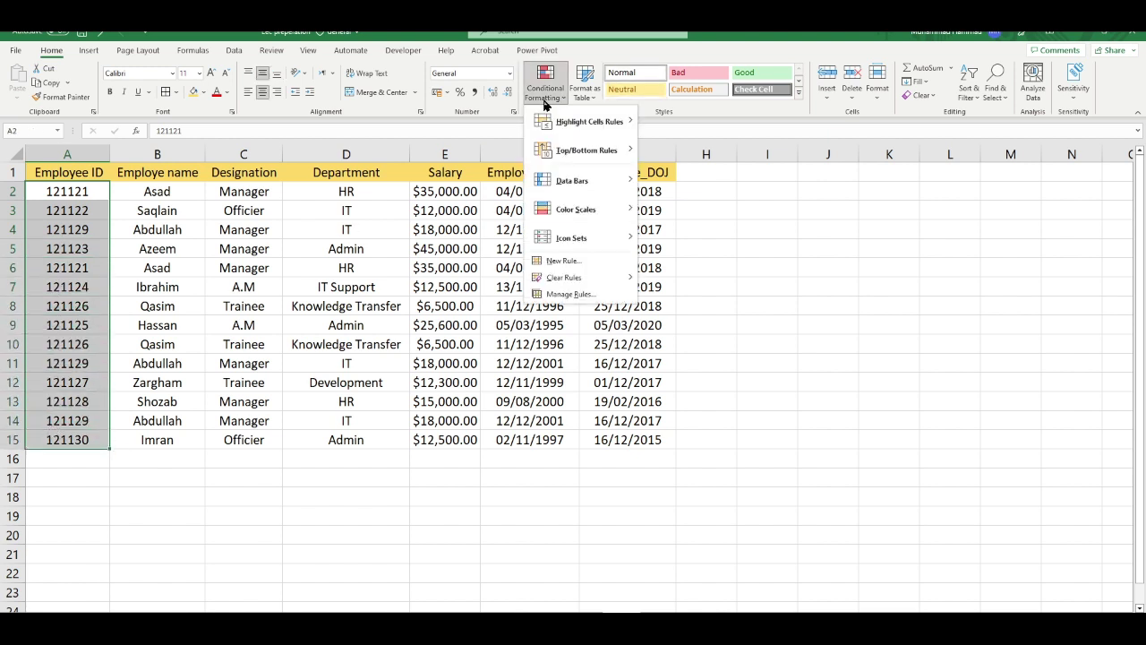
mouse_move(587, 122)
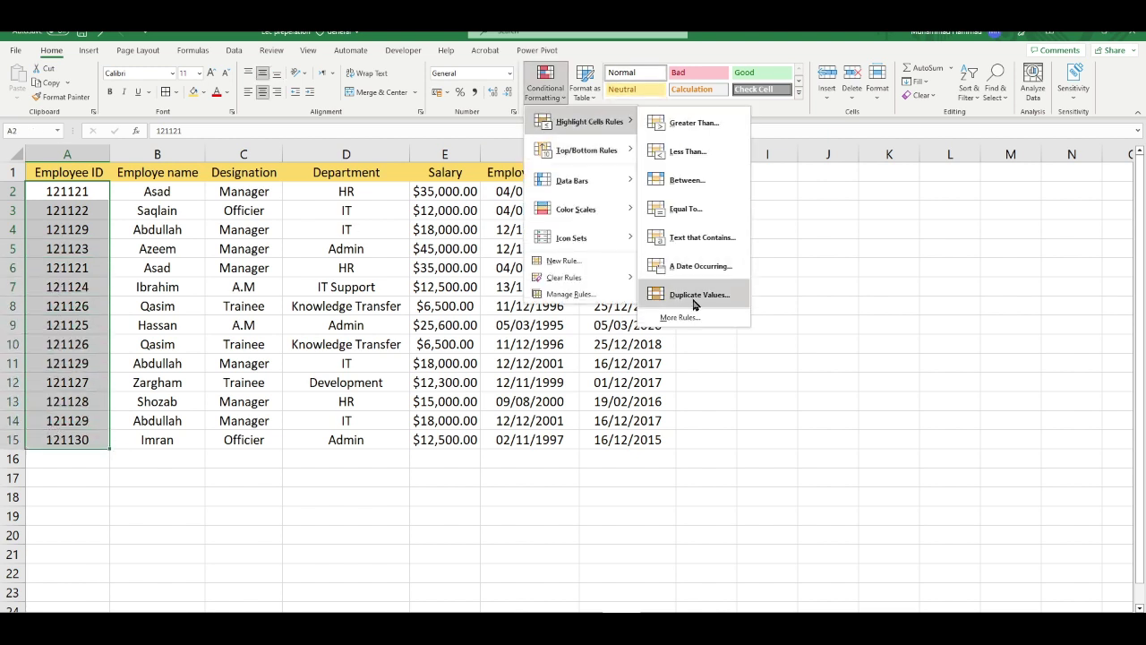
left_click(698, 294)
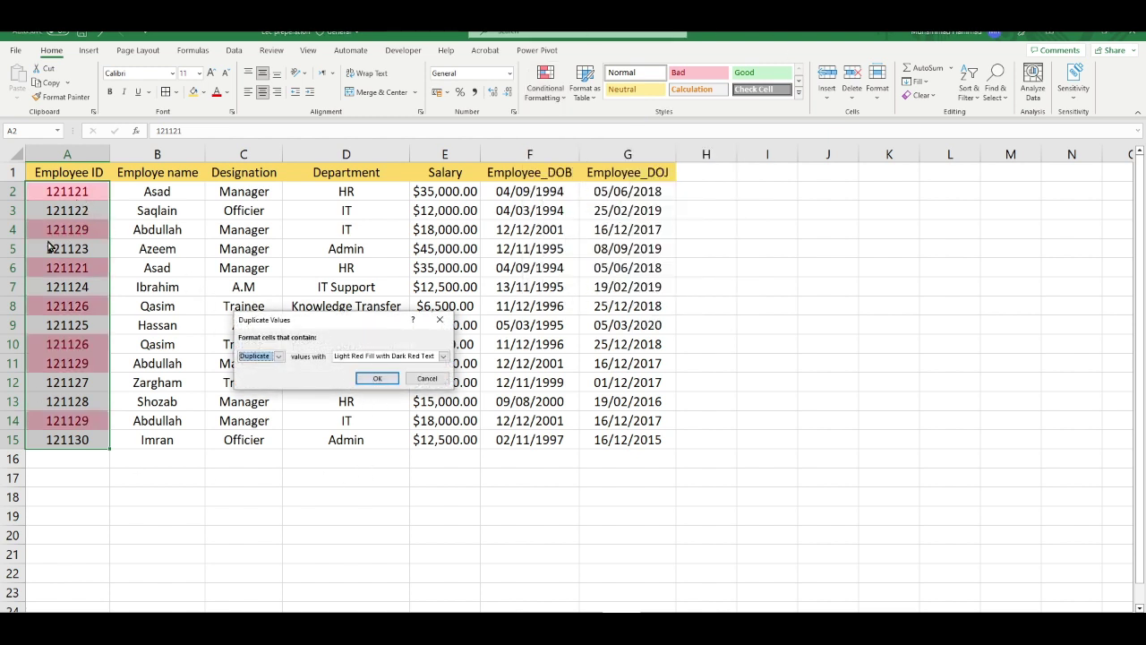
left_click(444, 357)
left_click(428, 375)
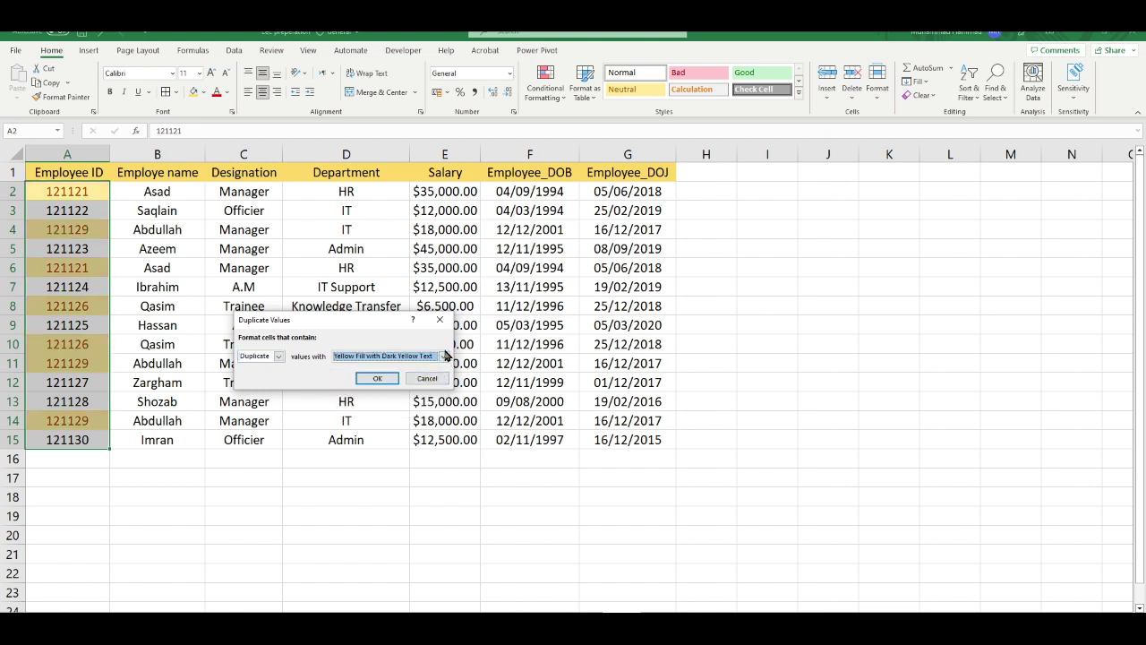
left_click(444, 356)
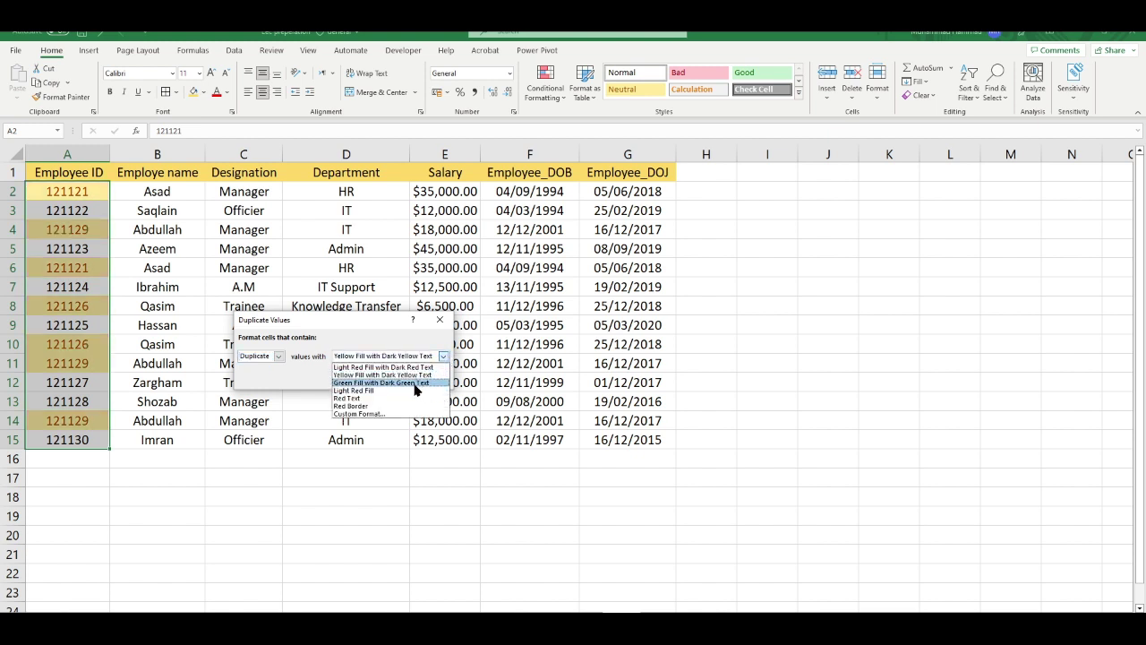
left_click(420, 383)
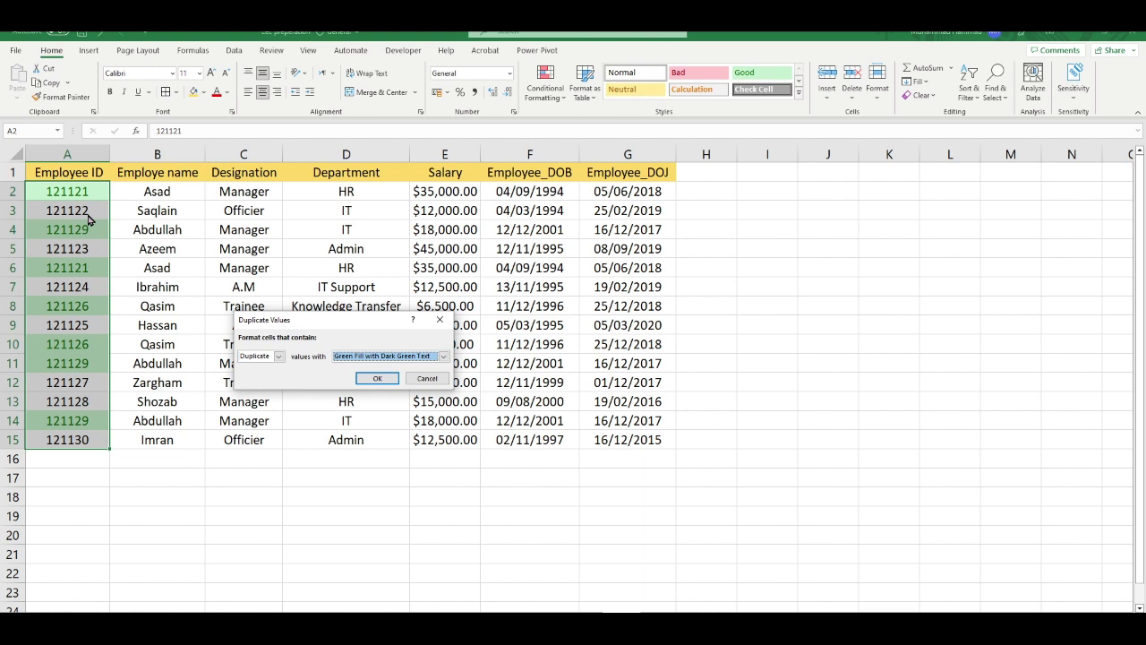
left_click(434, 380)
left_click(708, 343)
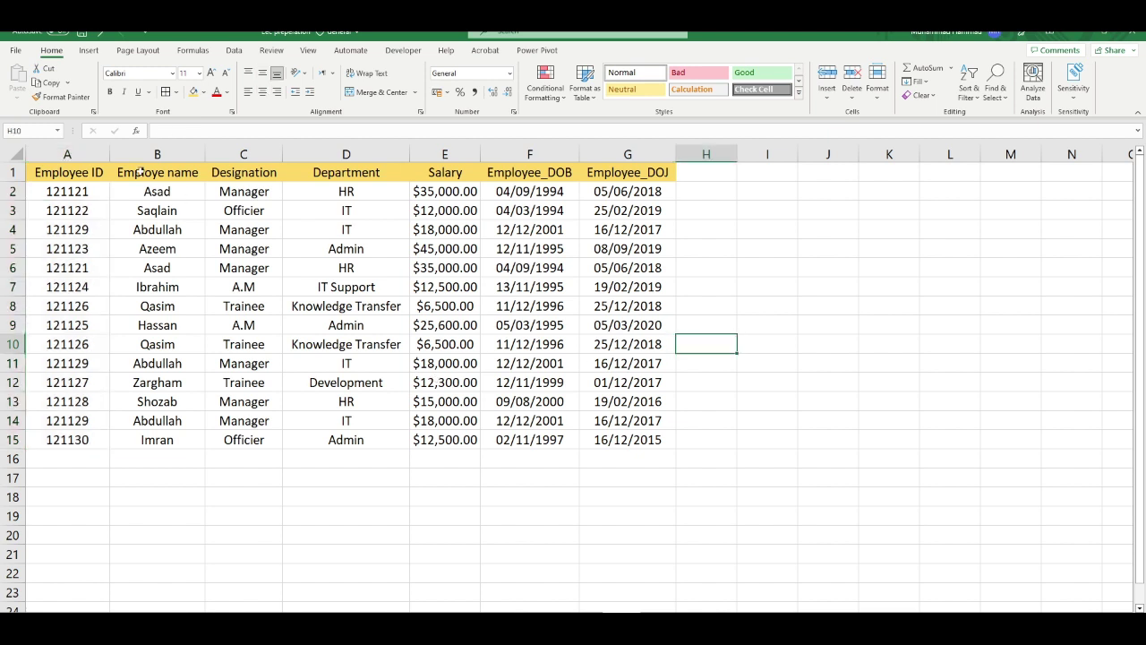
left_click_drag(67, 192, 67, 440)
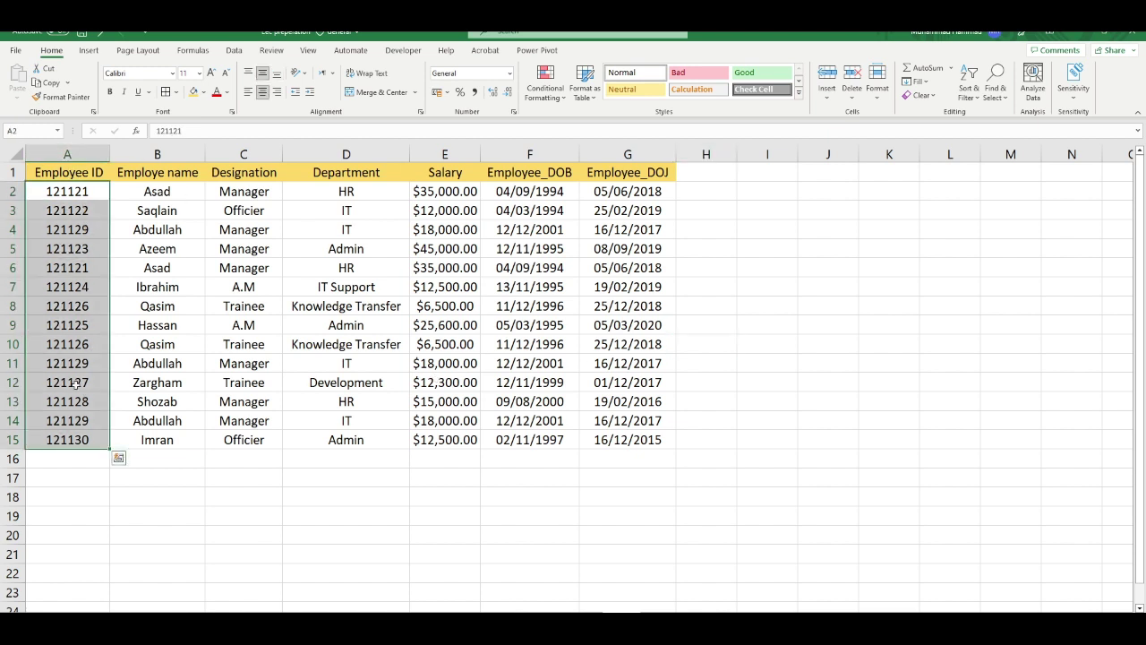
Copy the Employee_DOJ header style into H1 and label it 'D flag'
left_click(700, 170)
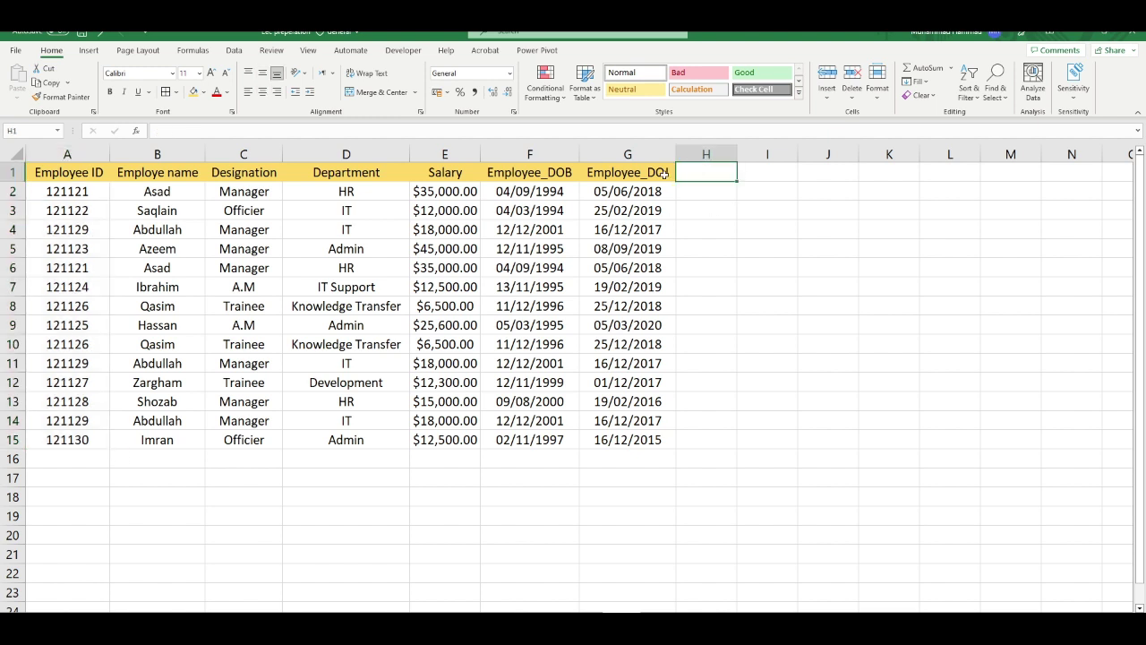
left_click(665, 173)
mouse_move(677, 180)
left_mouse_down()
mouse_move(710, 157)
mouse_move(716, 170)
left_mouse_up()
left_click(739, 157)
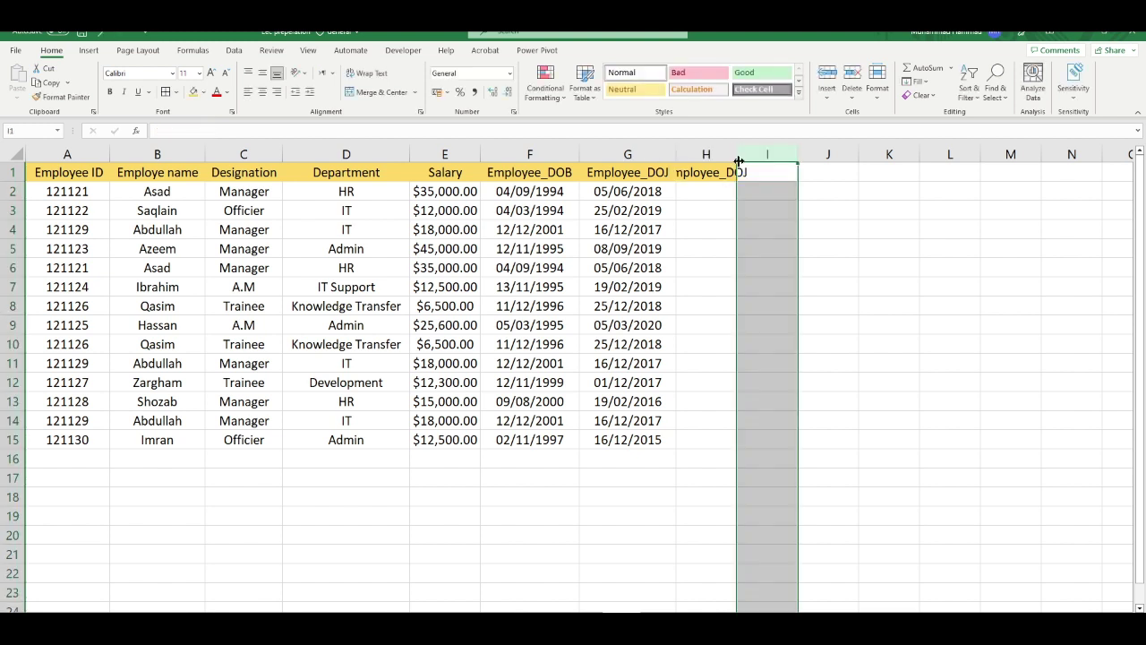
left_click(719, 179)
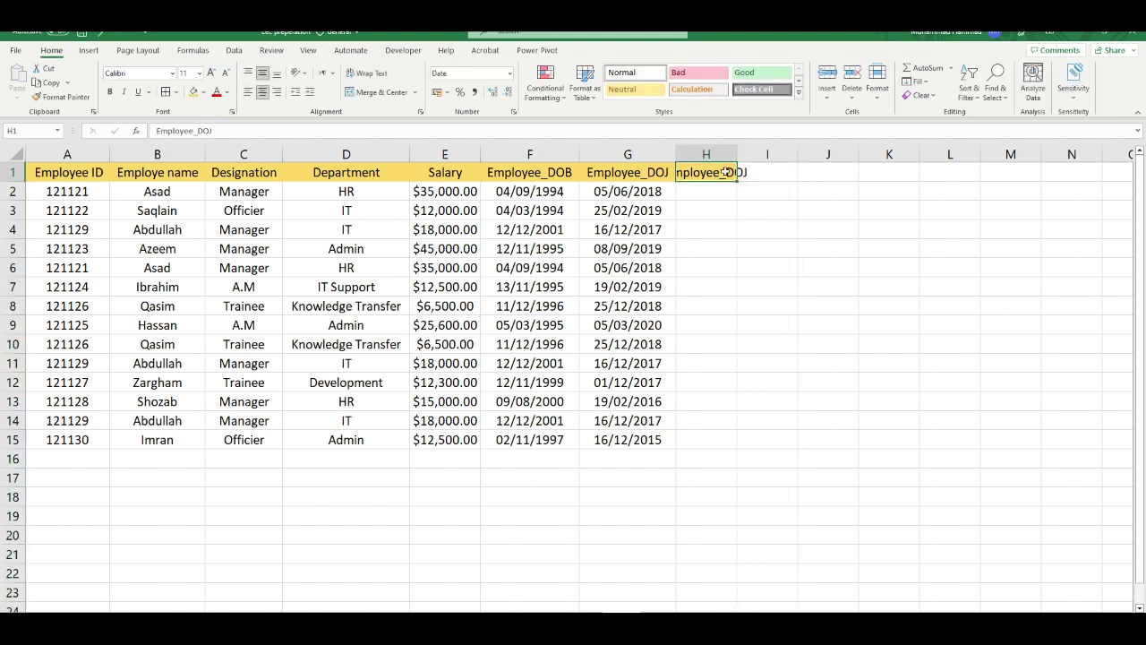
type("D")
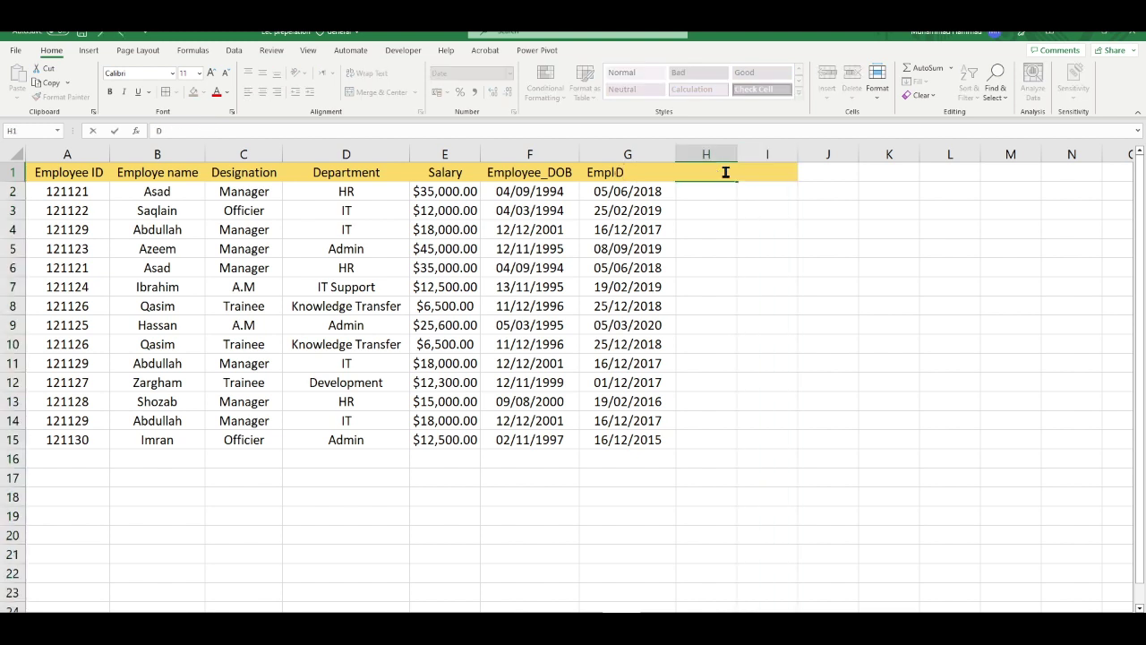
type(" fla")
type("g")
key("Return")
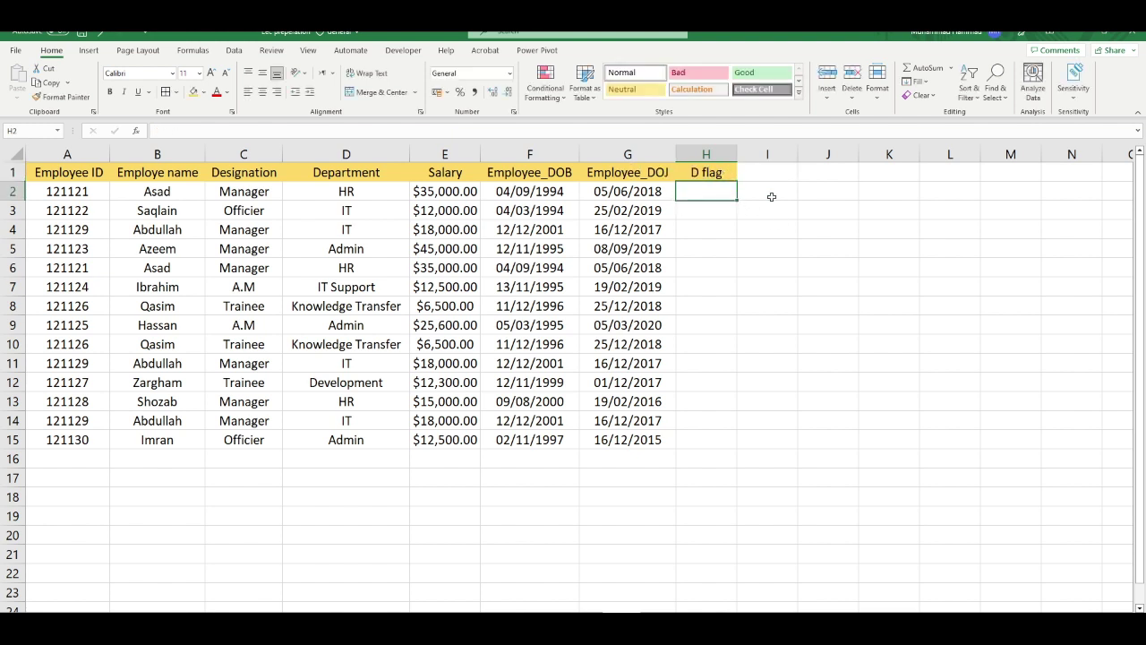
Enter =COUNTIF($A$2:$A$15,A2) in H2 to count that row's Employee ID
type("=")
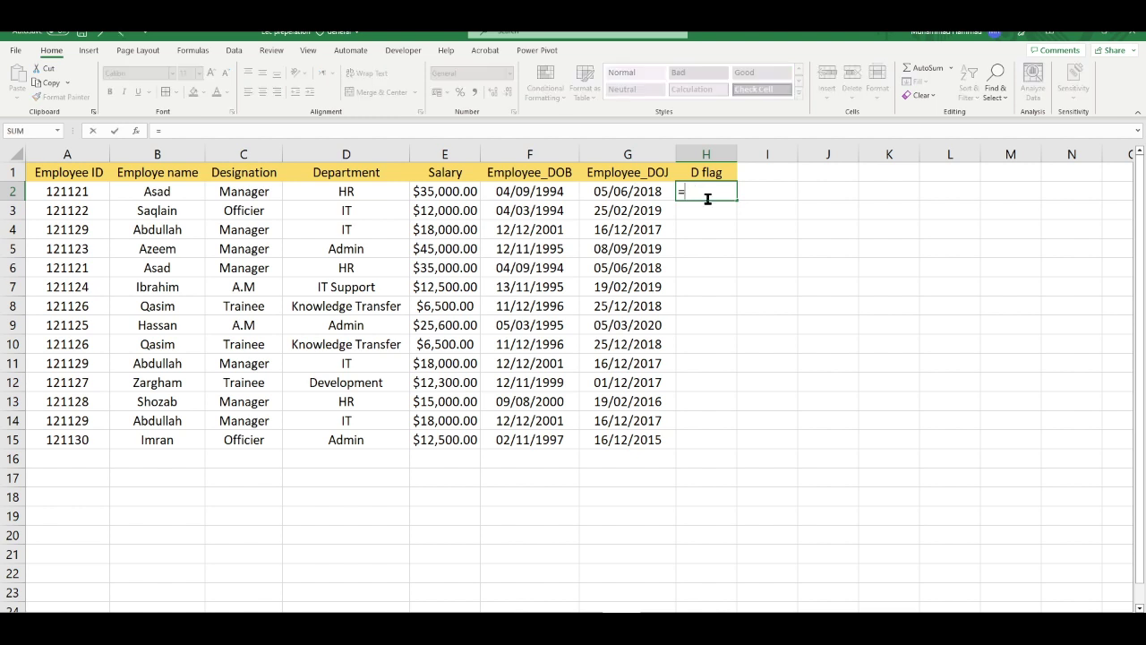
type("coun")
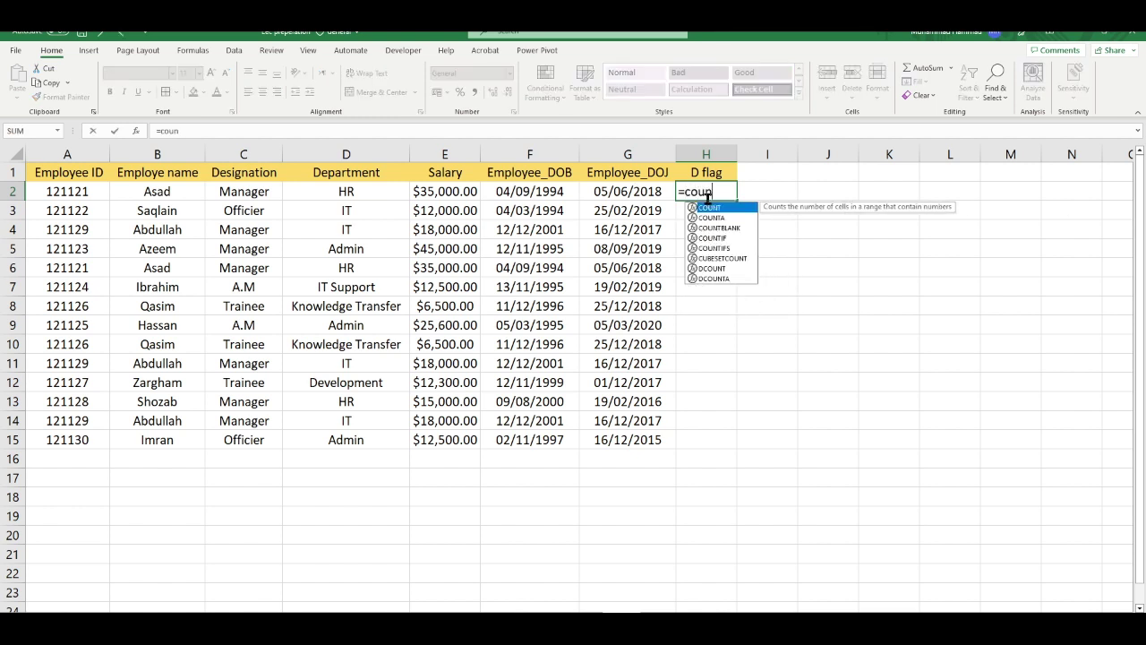
type("tif")
key("Tab")
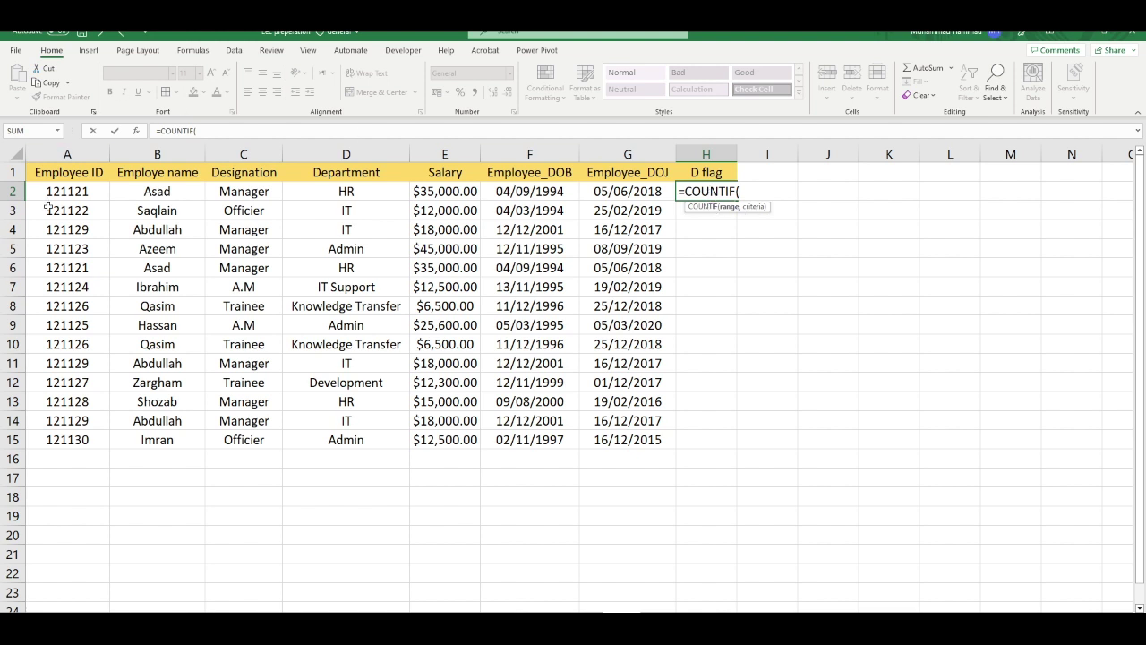
left_click_drag(59, 194, 66, 440)
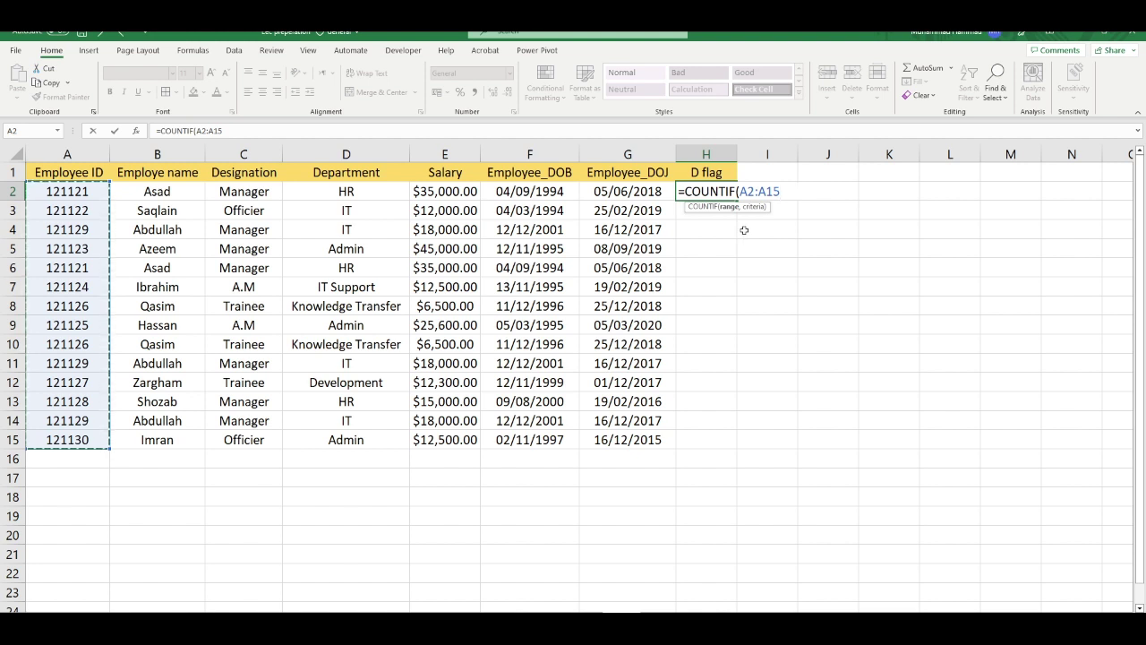
key("F4")
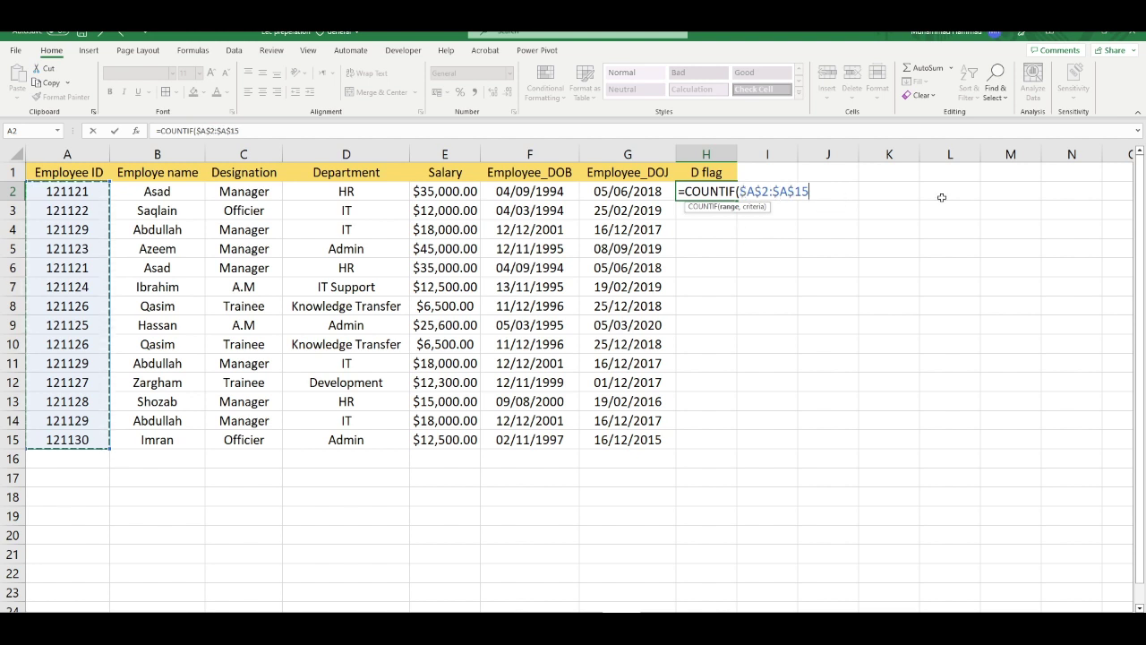
type(",")
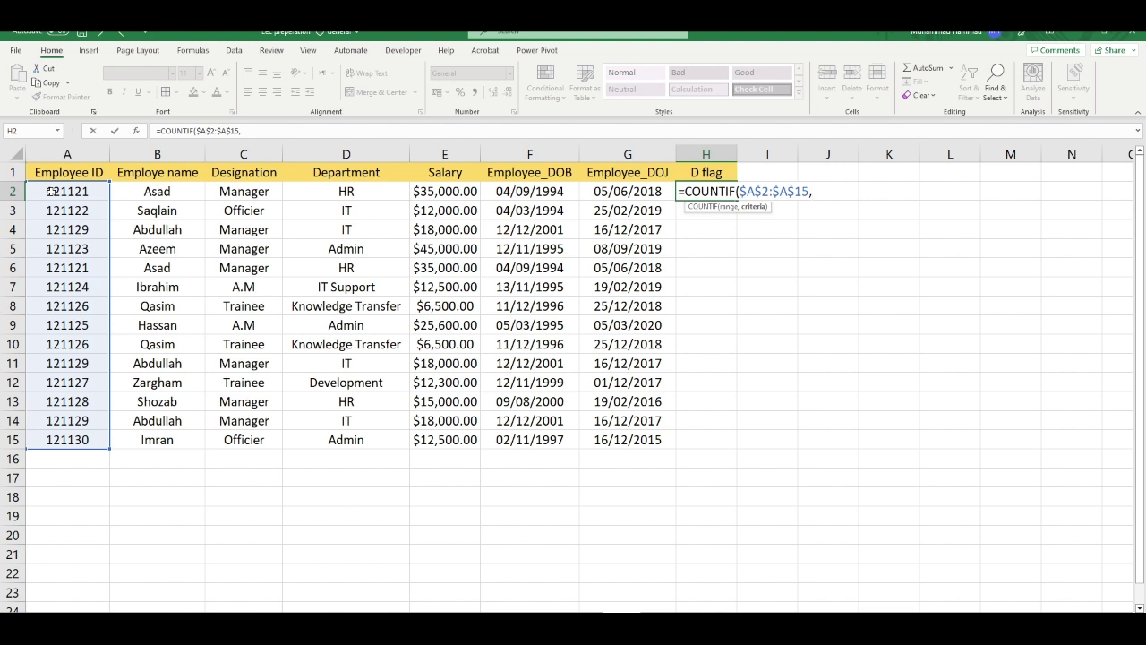
left_click(51, 191)
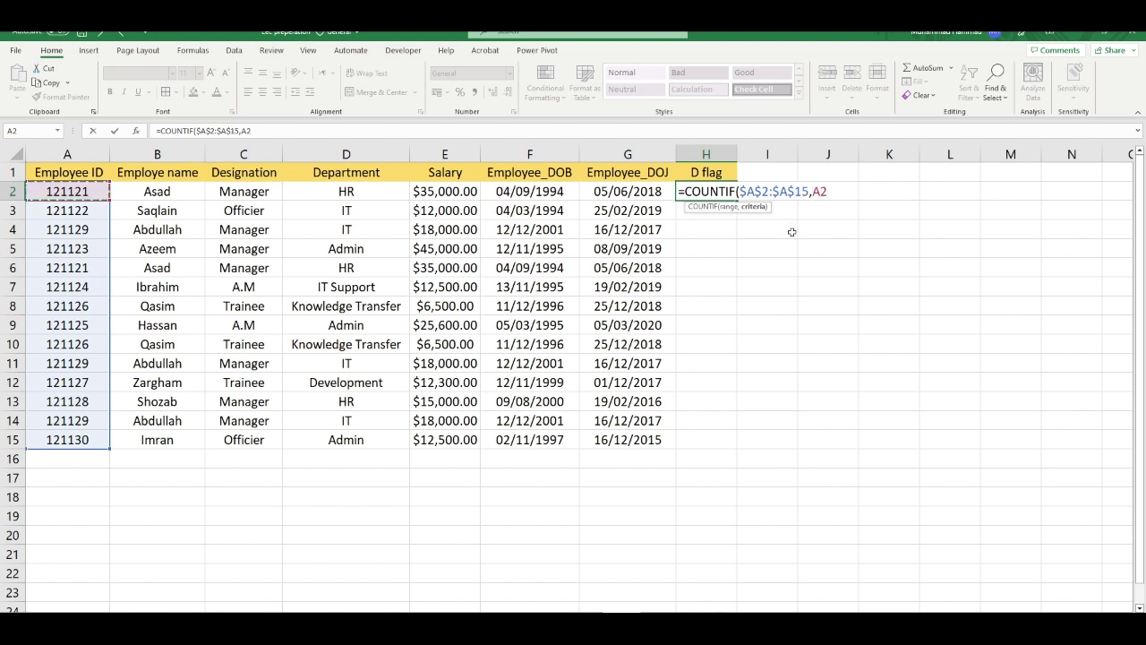
key("Return")
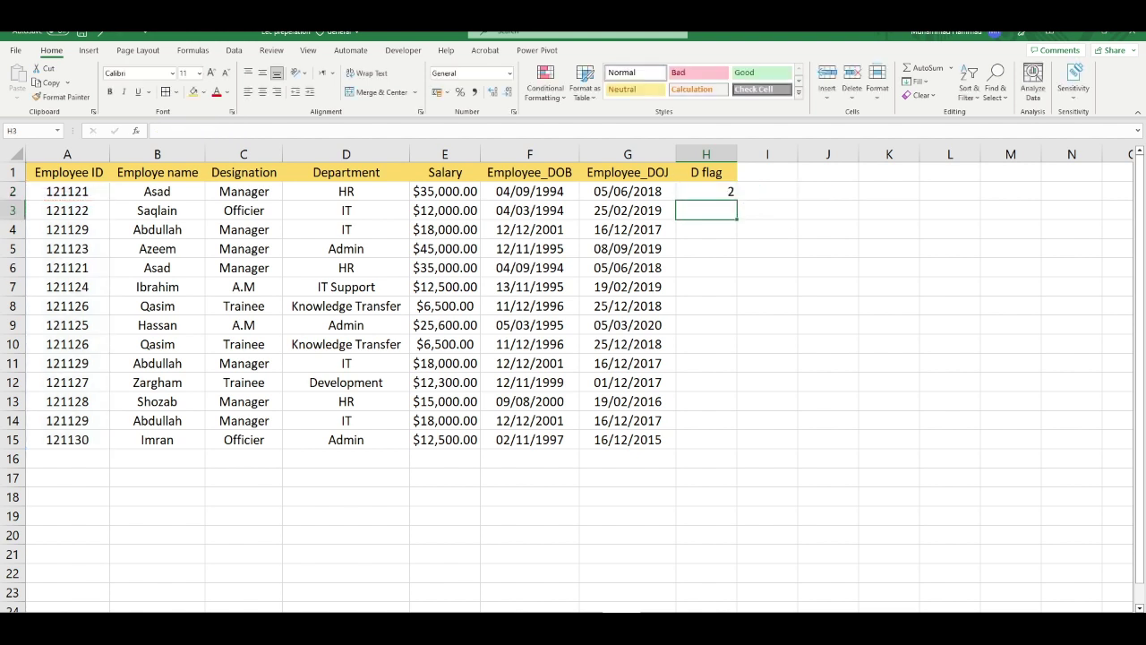
Fill the COUNTIF formula down the D flag column to H15
left_click(721, 194)
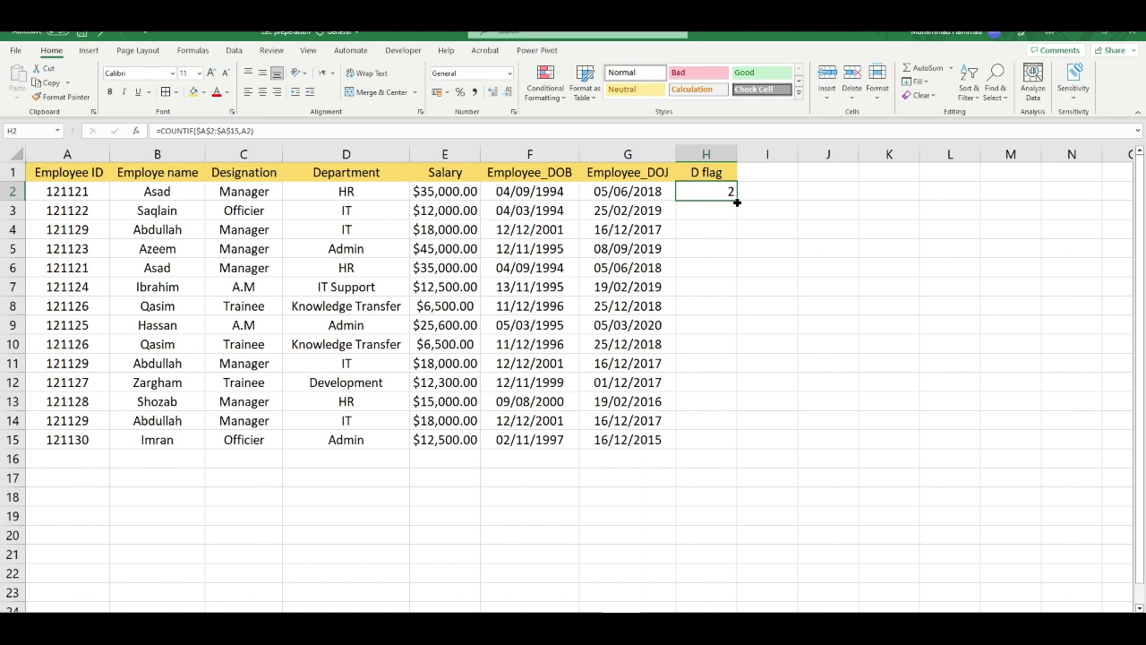
double_click(737, 202)
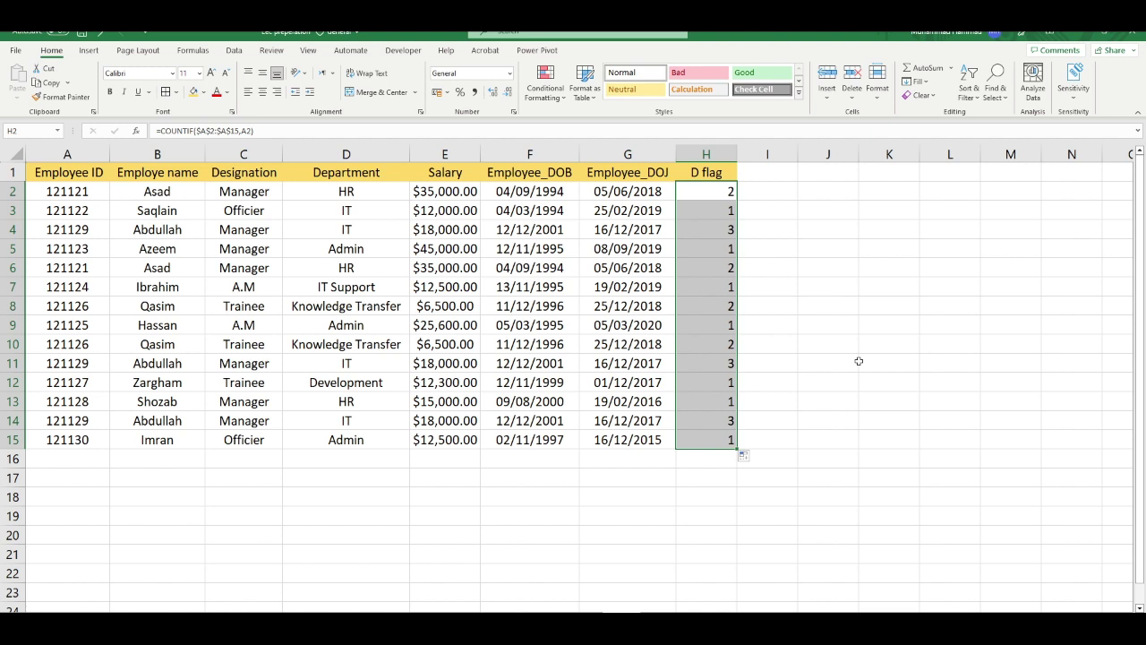
left_click(827, 325)
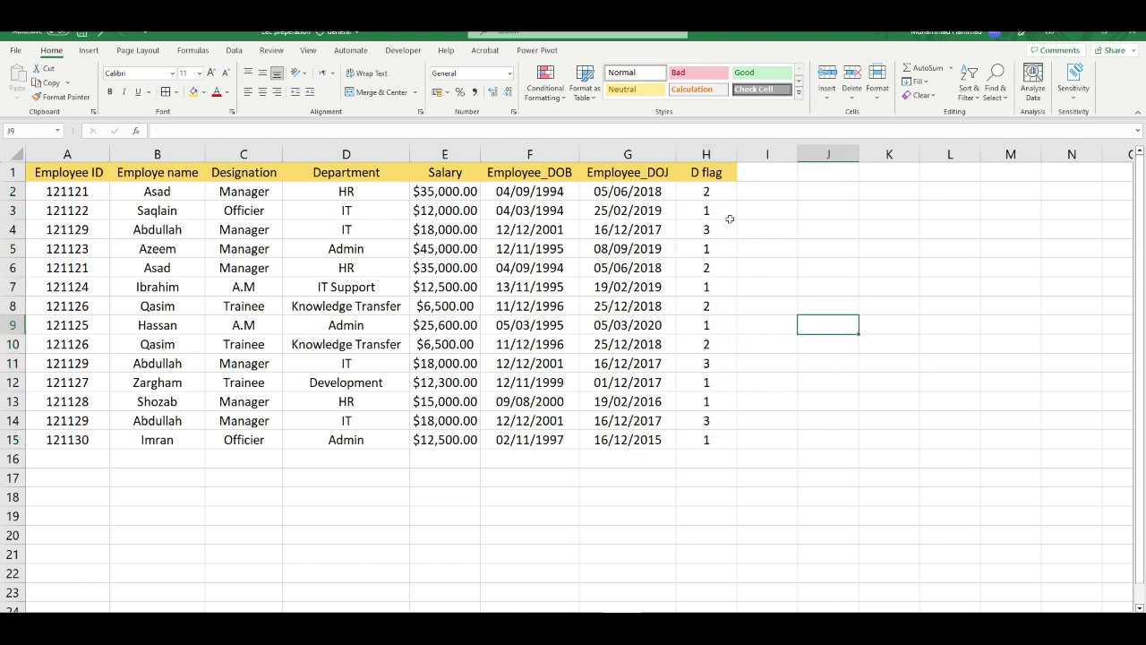
Custom-sort the whole employee table by D flag, smallest to largest, then select H2:H15
left_click(68, 172)
key("ctrl+a")
left_click(969, 81)
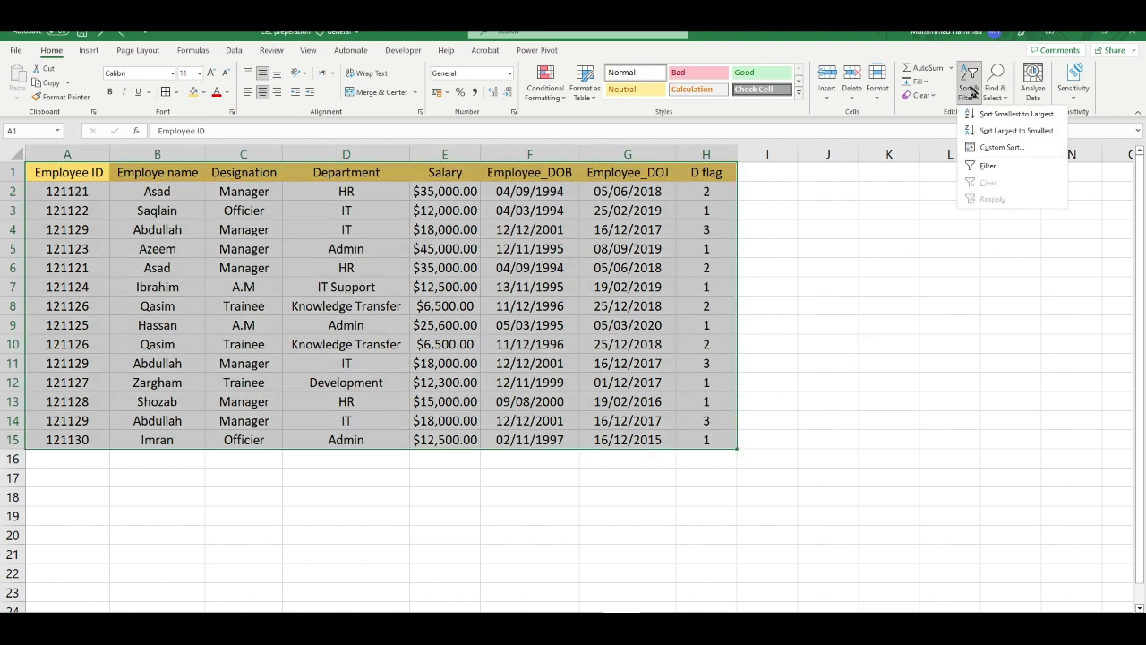
left_click(1005, 147)
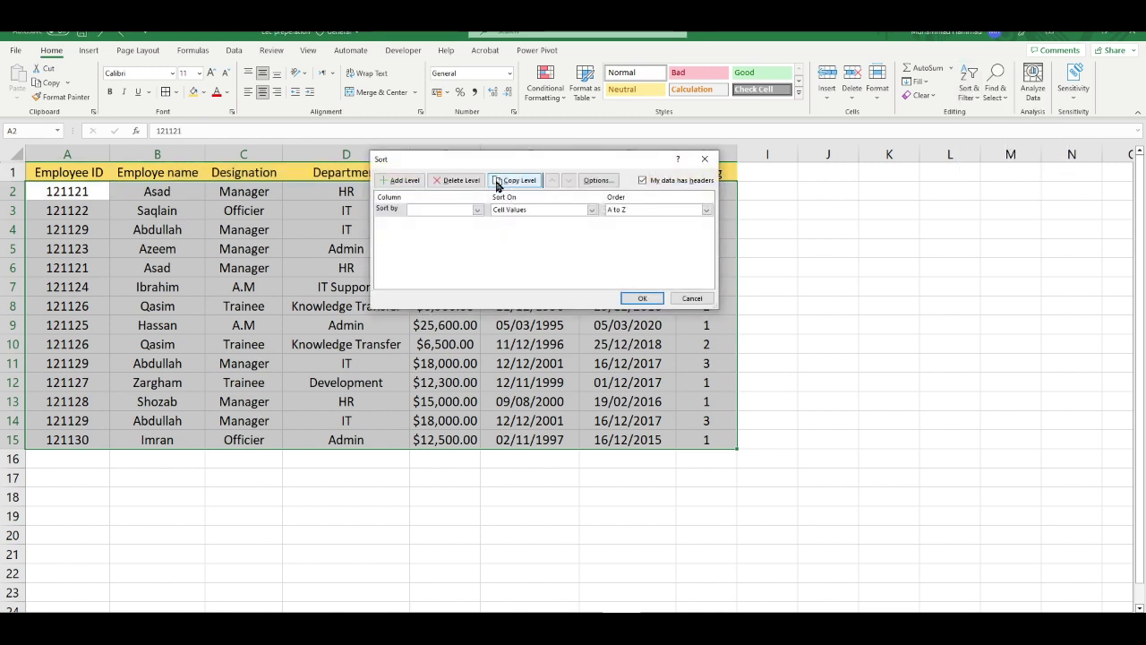
left_click(477, 211)
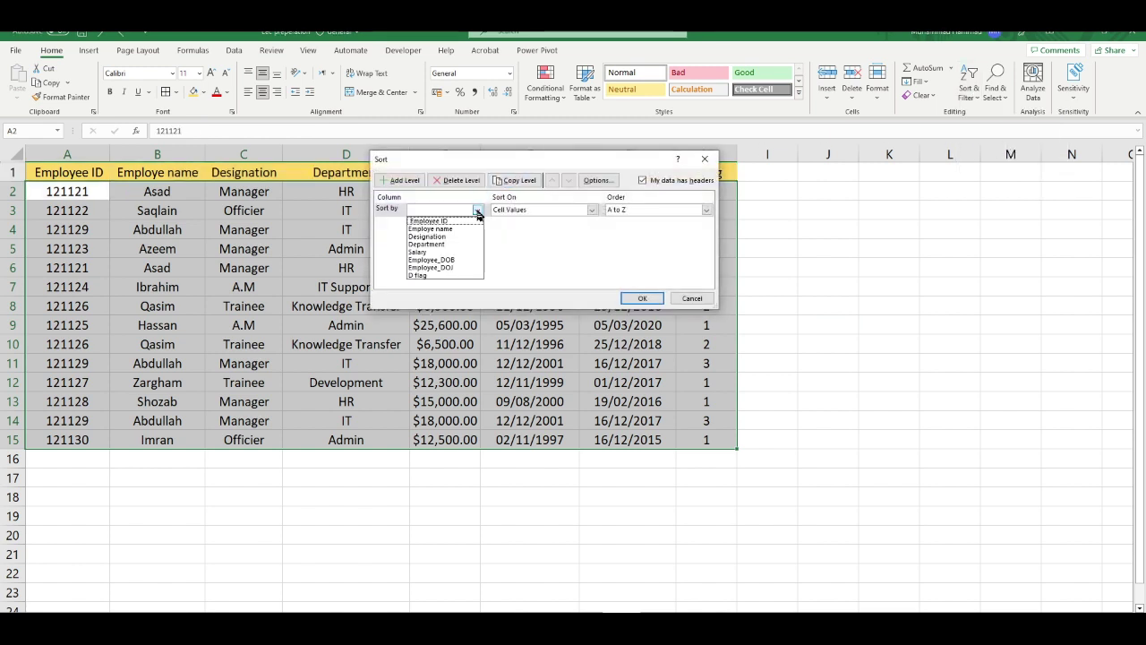
left_click(437, 275)
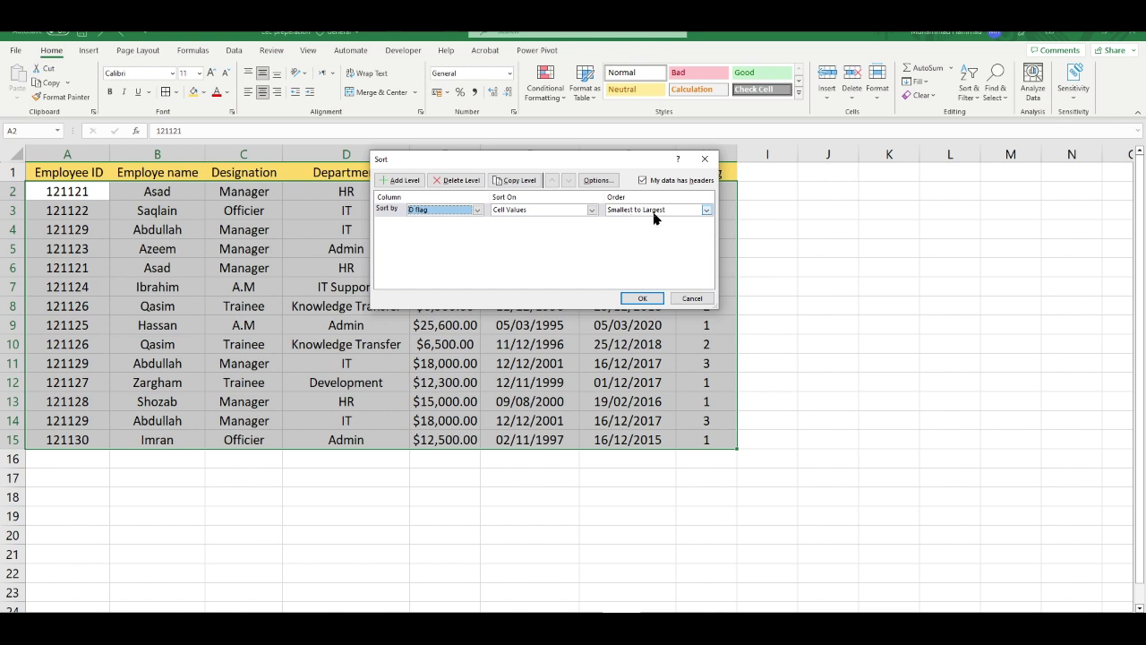
left_click(642, 298)
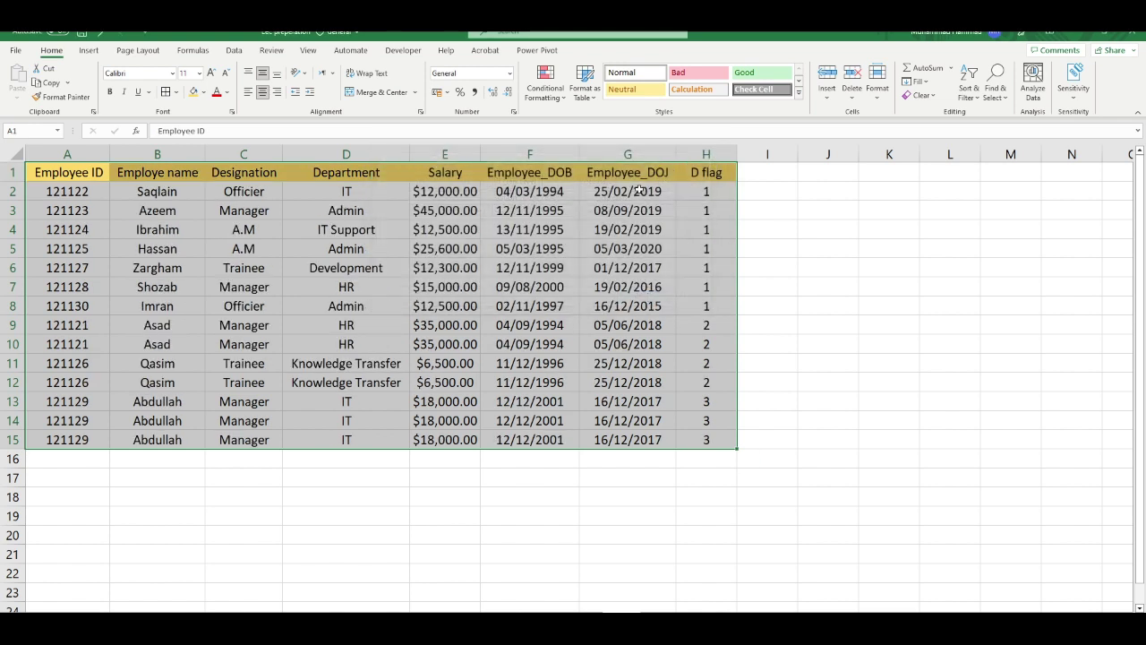
left_click(781, 340)
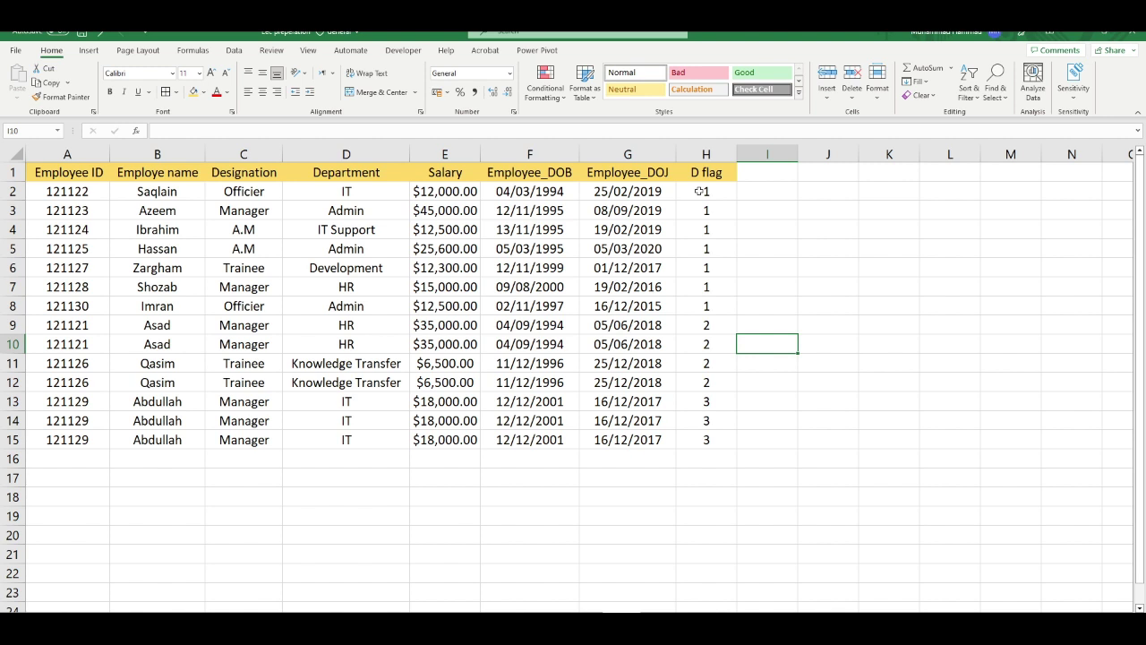
left_click_drag(699, 191, 696, 440)
Add a Greater Than 1 rule with Light Red Fill and Dark Red Text to H2:H15
left_click(548, 87)
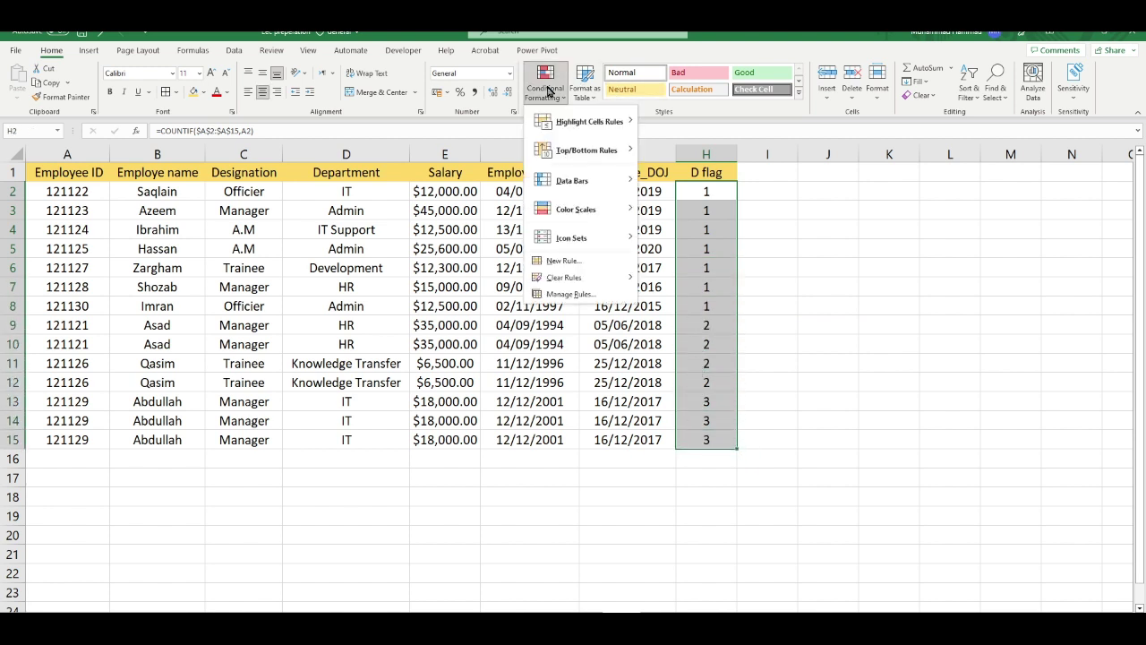
mouse_move(588, 120)
left_click(716, 128)
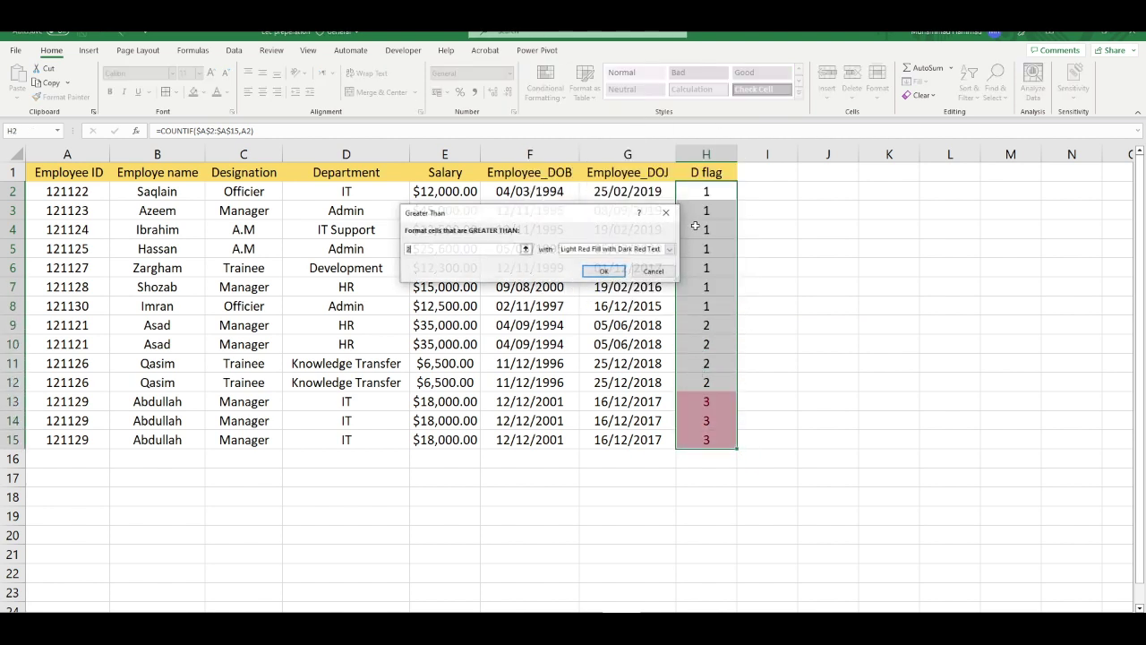
left_click(465, 247)
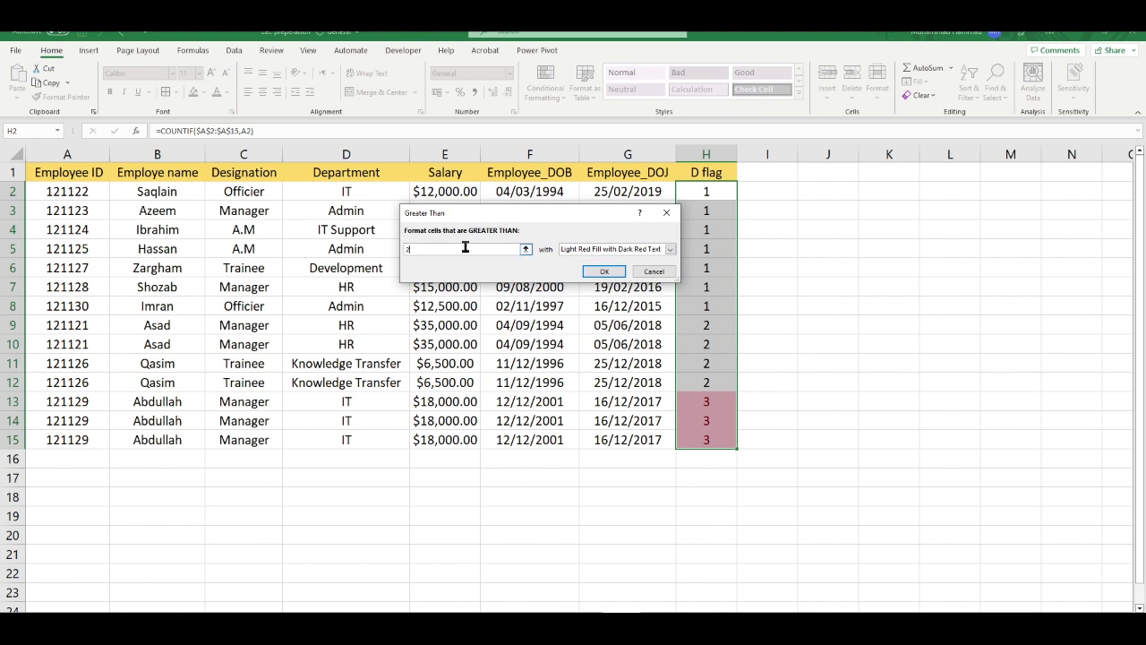
key("BackSpace")
type("1")
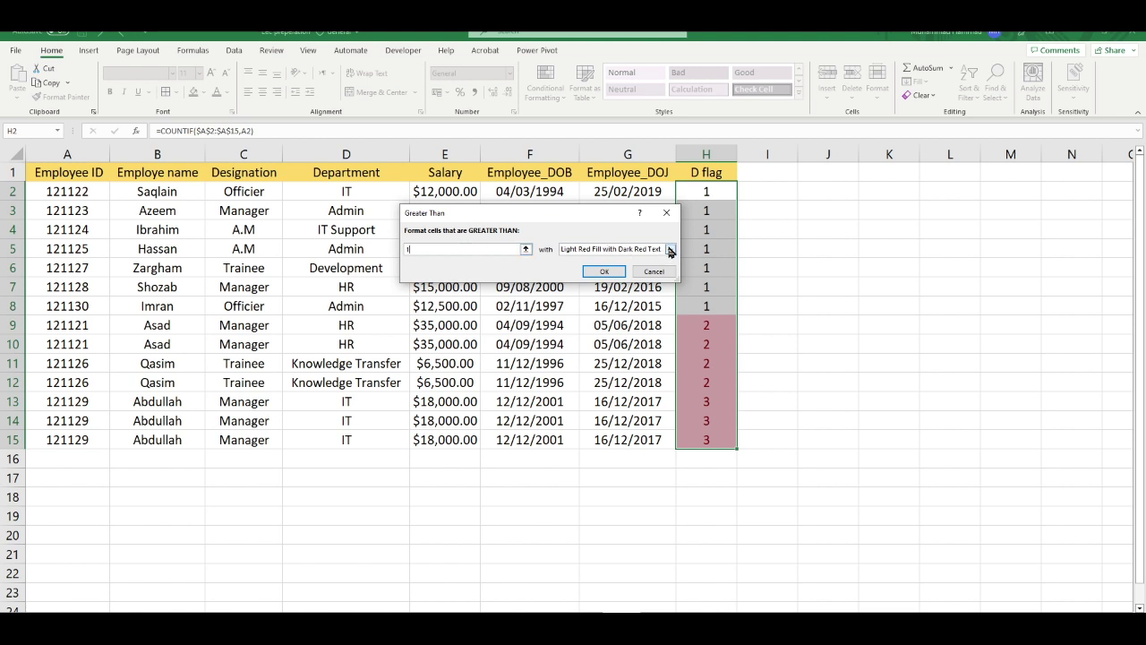
left_click(669, 249)
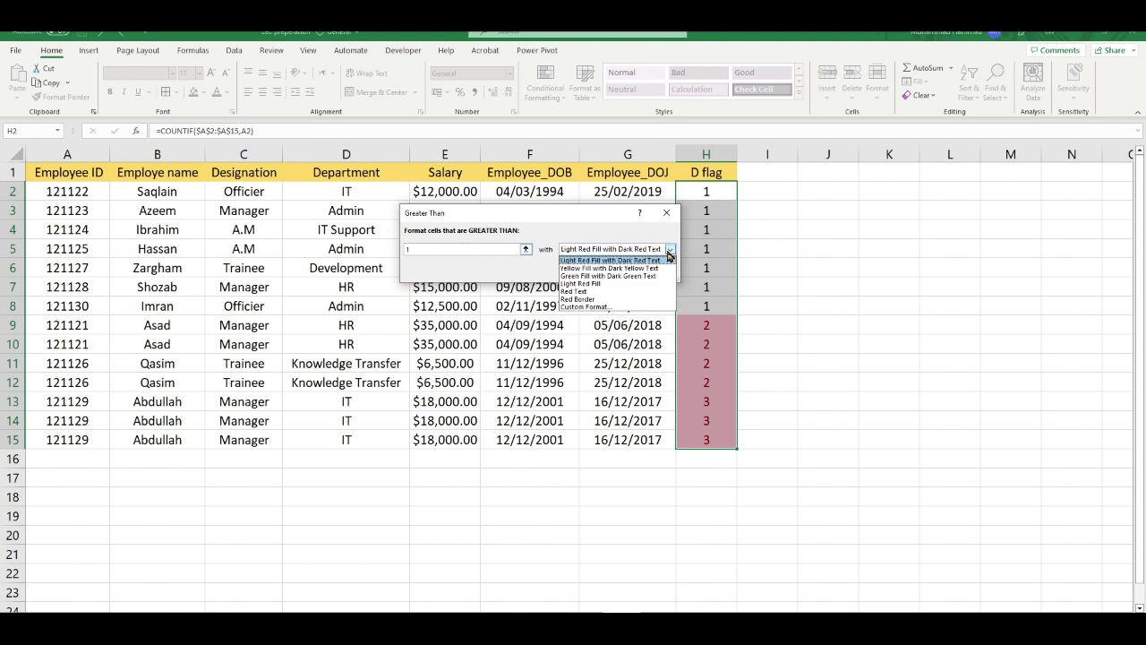
left_click(667, 255)
left_click(602, 276)
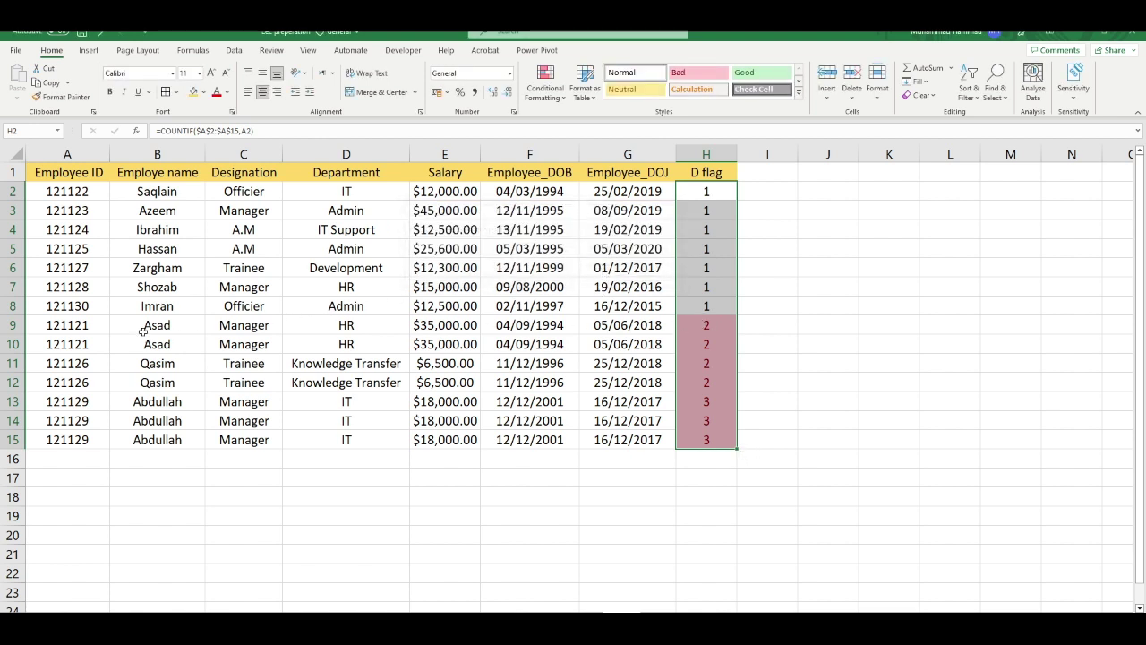
Delete the flagged rows 9 to 15, then select the remaining table A1:H8
left_click(13, 345)
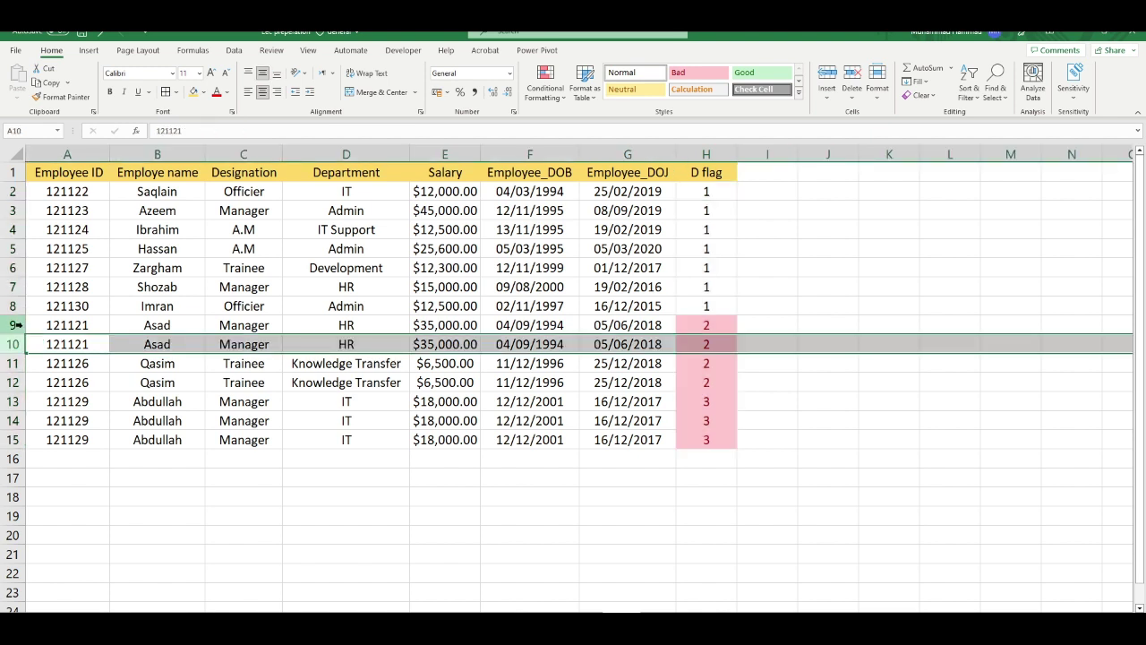
left_click(16, 325)
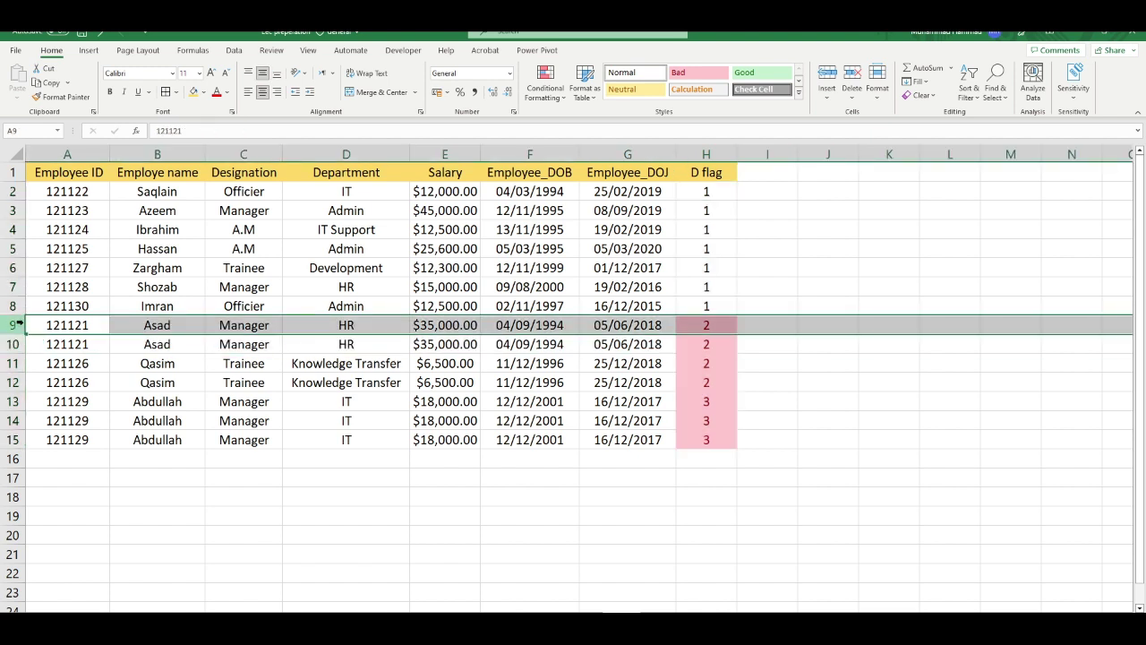
left_click_drag(14, 327, 11, 439)
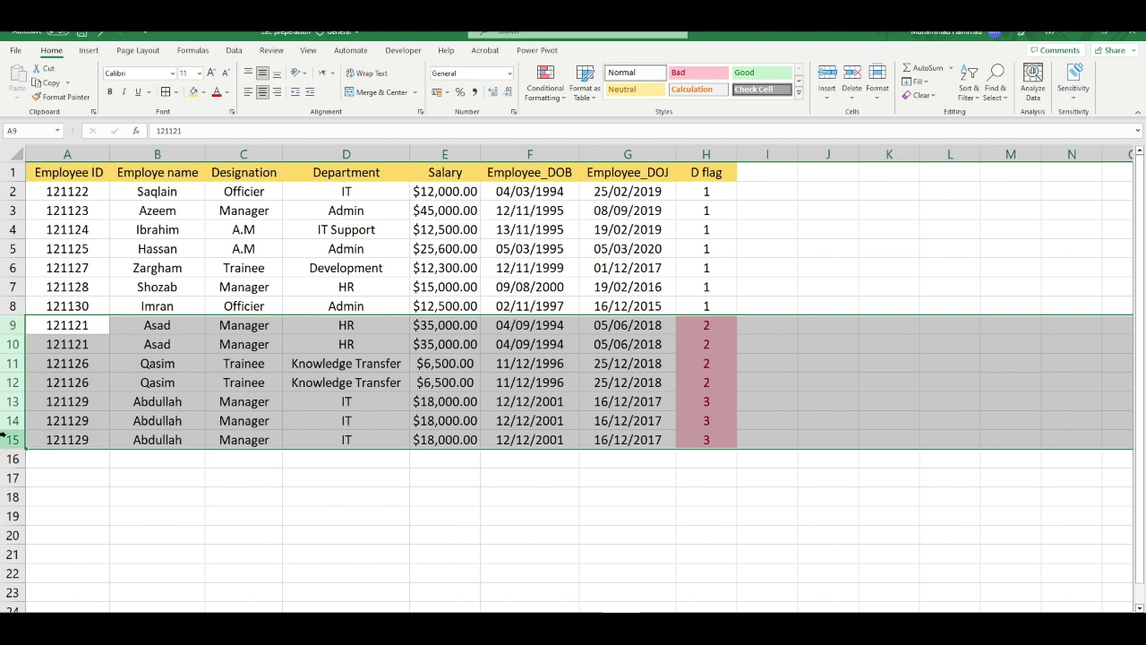
right_click(486, 395)
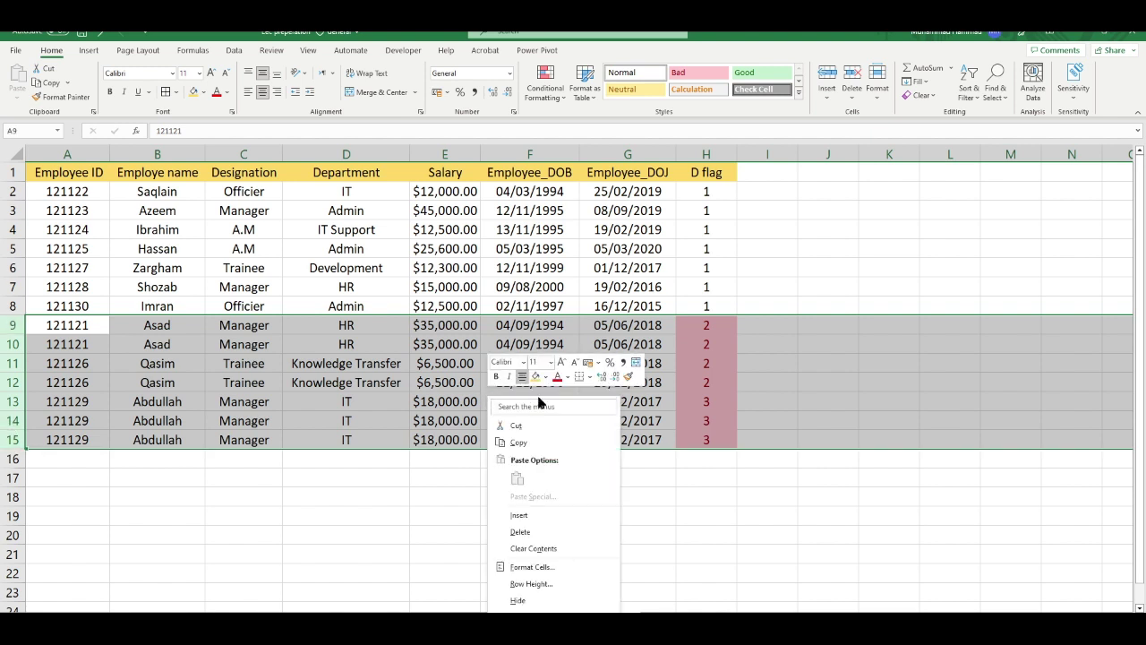
left_click(520, 531)
left_click(685, 475)
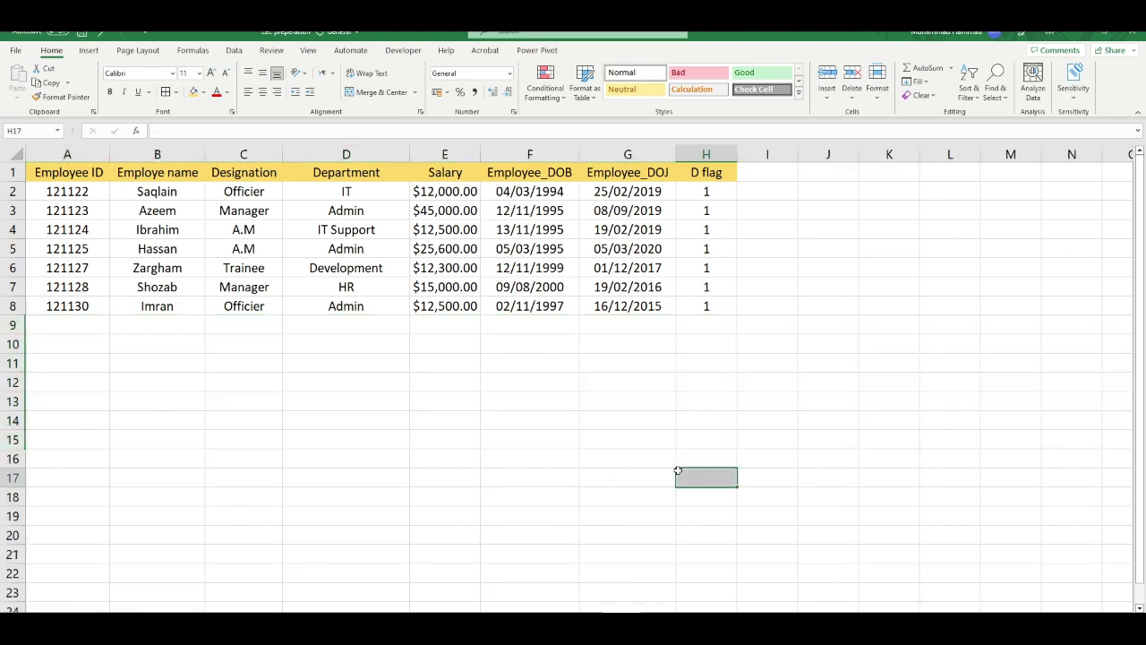
mouse_move(47, 175)
left_mouse_down()
mouse_move(368, 289)
mouse_move(693, 314)
left_mouse_up()
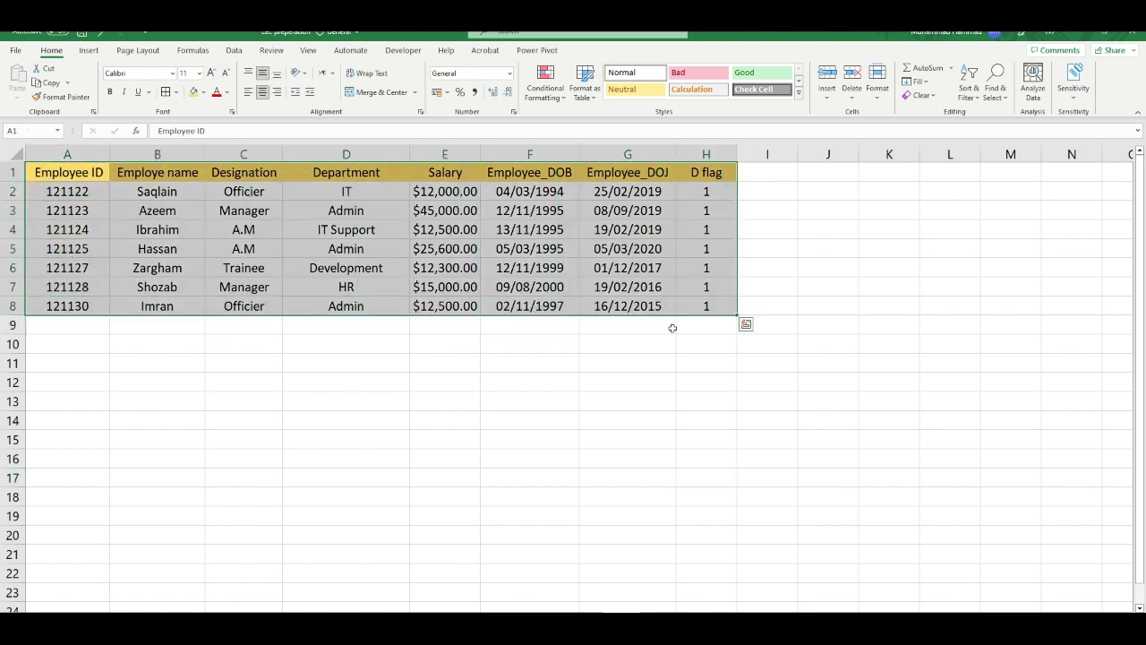